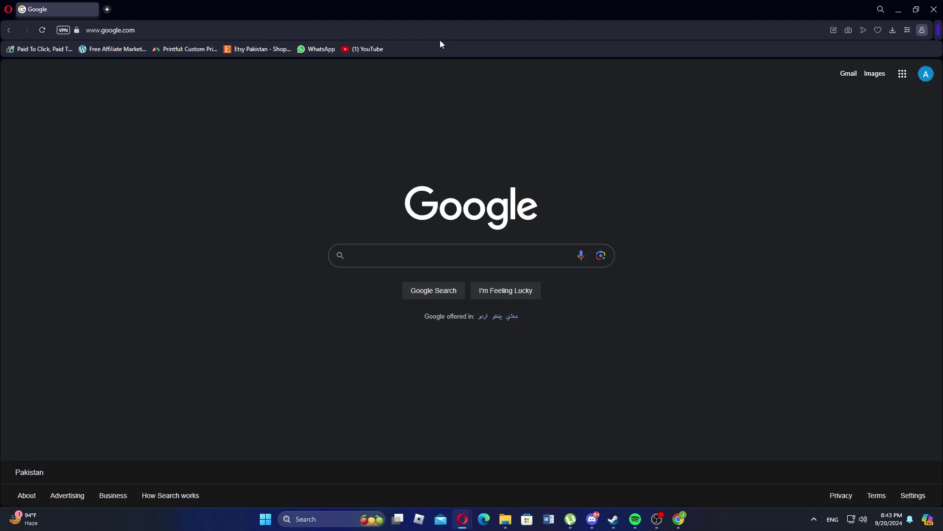
{"action": "type", "text": "property managemant keller"}
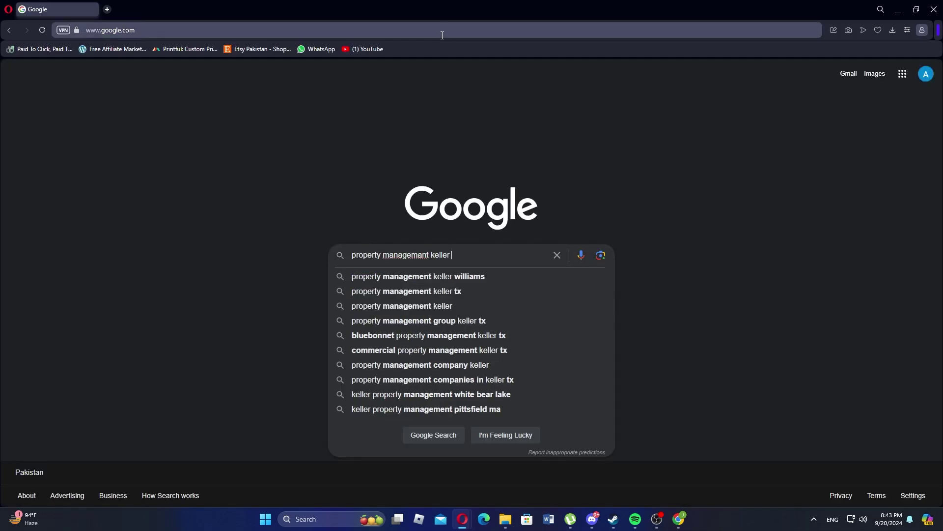
Search 'property management keller williams', open Keller Williams Realty in a background tab, then open the South Carolina result.
{"action": "left_click", "coordinate": [418, 275]}
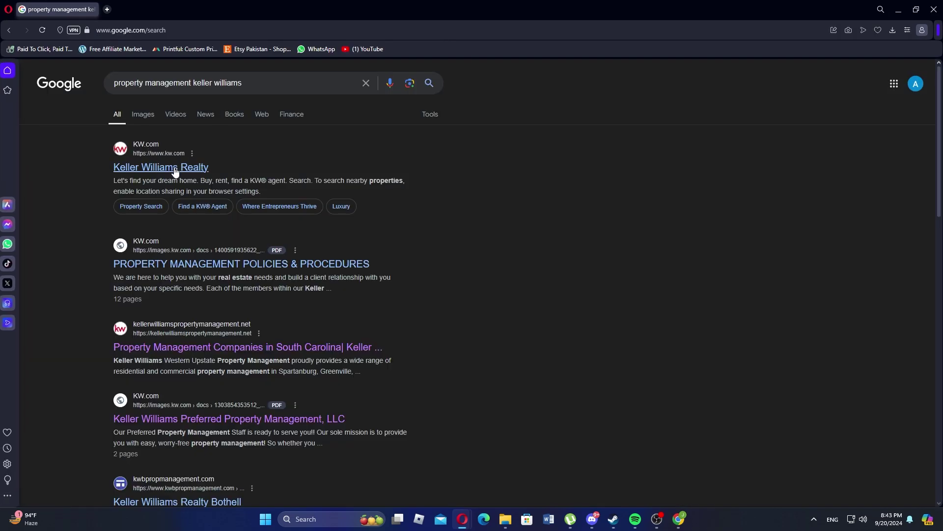
{"action": "middle_click", "coordinate": [161, 167]}
{"action": "left_click", "coordinate": [247, 347]}
{"action": "left_click_drag", "start_coordinate": [334, 289], "coordinate": [611, 292]}
{"action": "left_click", "coordinate": [413, 336]}
{"action": "scroll", "coordinate": [431, 327], "scroll_direction": "down", "scroll_amount": 4}
{"action": "scroll", "coordinate": [432, 326], "scroll_direction": "down", "scroll_amount": 1}
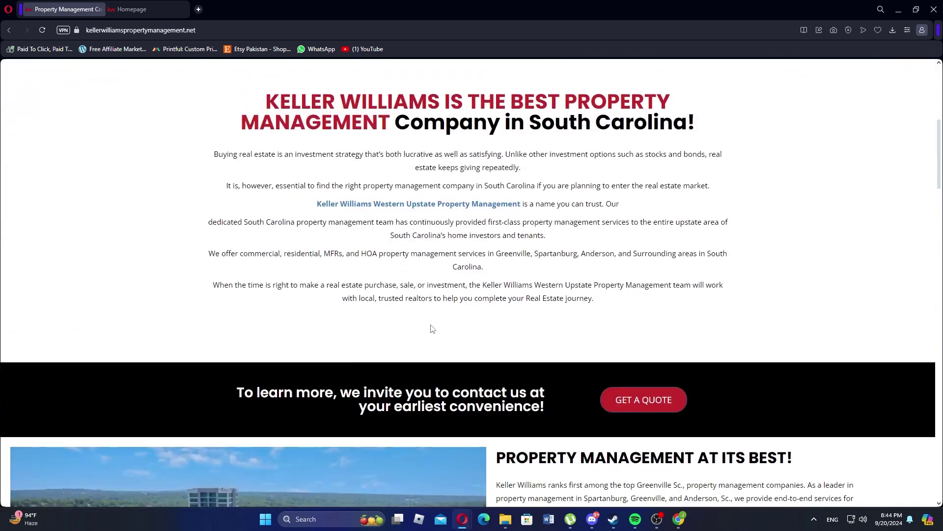
{"action": "scroll", "coordinate": [432, 328], "scroll_direction": "down", "scroll_amount": 5}
{"action": "scroll", "coordinate": [430, 324], "scroll_direction": "down", "scroll_amount": 1}
{"action": "scroll", "coordinate": [430, 323], "scroll_direction": "down", "scroll_amount": 10}
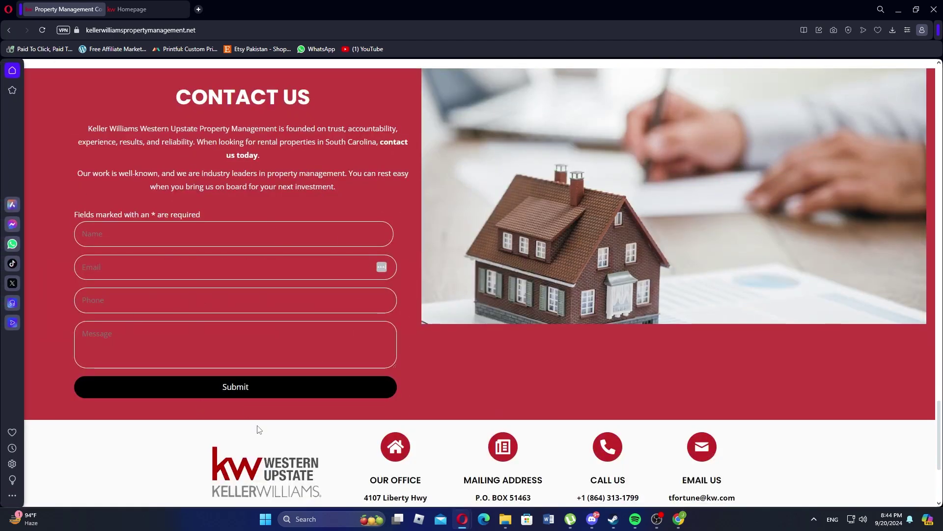
Switch to the kw.com Homepage tab and dismiss its 'Know your location' prompt.
{"action": "left_click", "coordinate": [132, 10]}
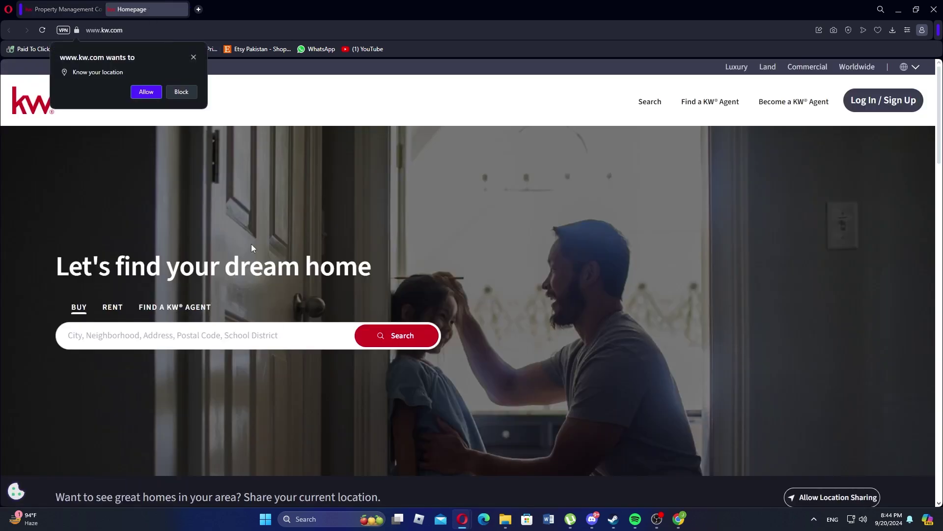
{"action": "scroll", "coordinate": [181, 285], "scroll_direction": "down", "scroll_amount": 5}
{"action": "scroll", "coordinate": [181, 285], "scroll_direction": "up", "scroll_amount": 5}
{"action": "left_click", "coordinate": [193, 57]}
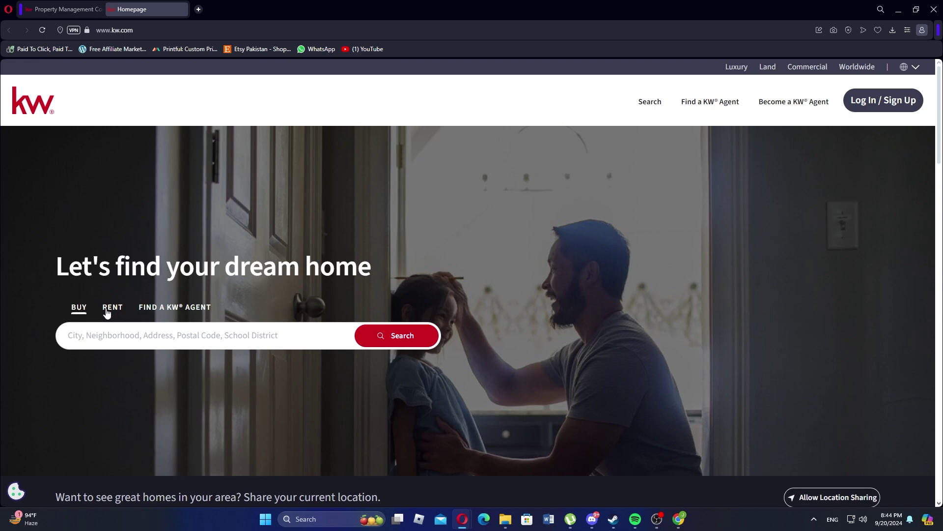